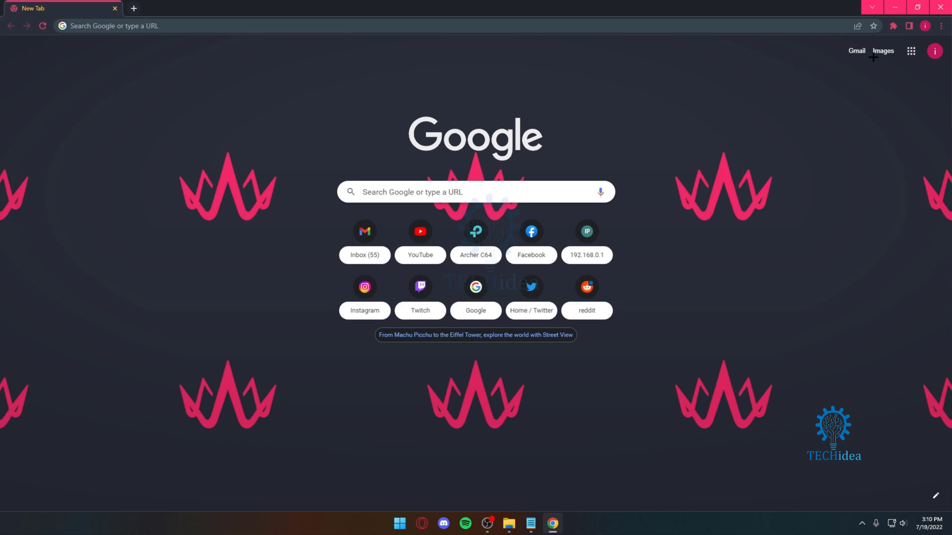
Go from the Extensions menu to the extensions management page, then open the Chrome Web Store.
click(893, 25)
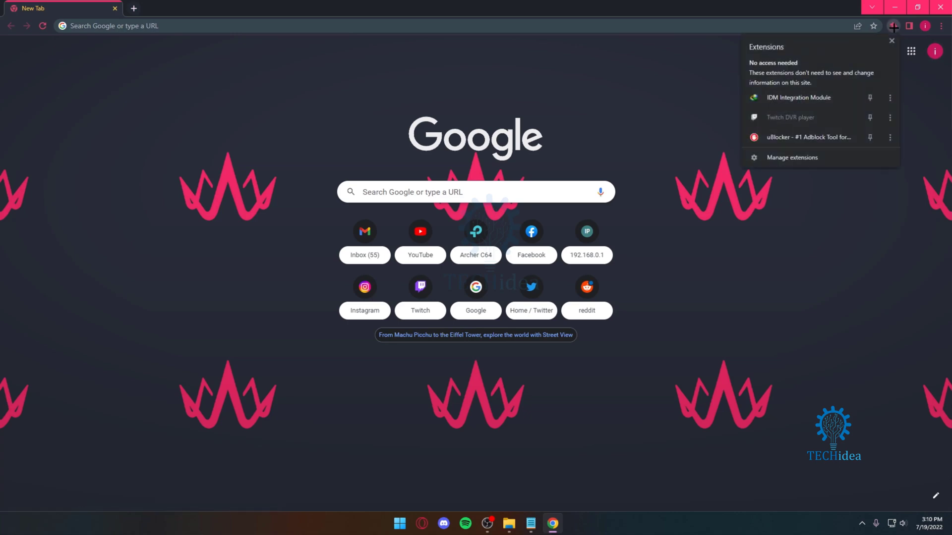
click(802, 158)
click(18, 48)
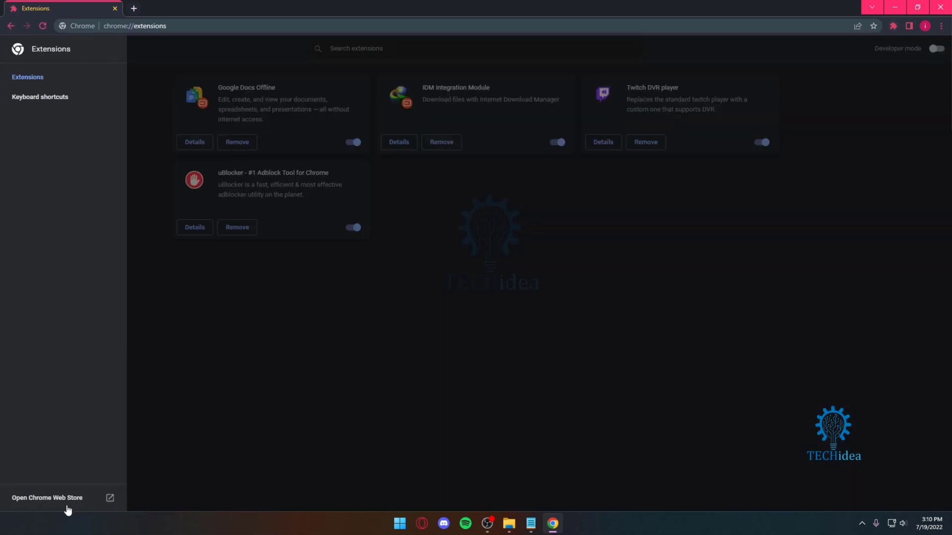
Search the store for 'VPN' and open the Touch VPN - Secure and unlimited VPN proxy page.
click(66, 492)
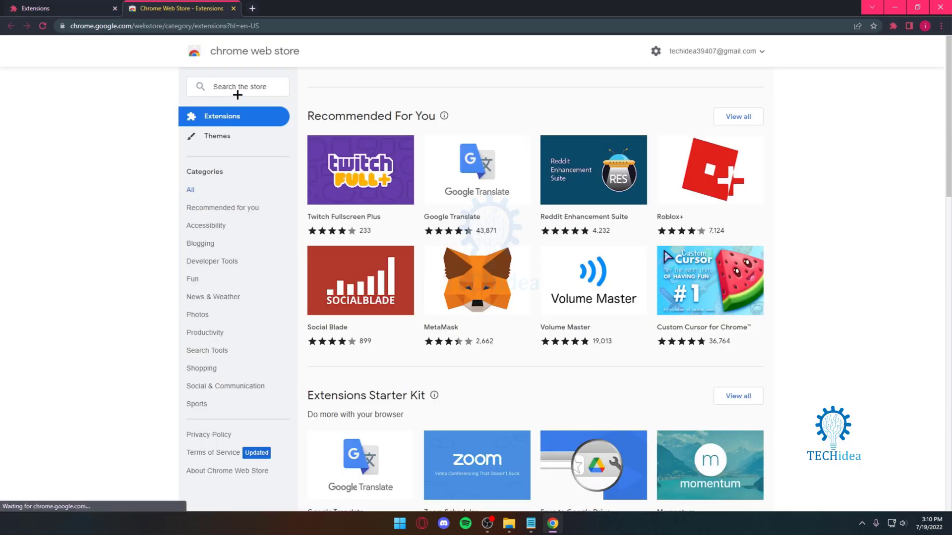
click(243, 89)
text(VPN)
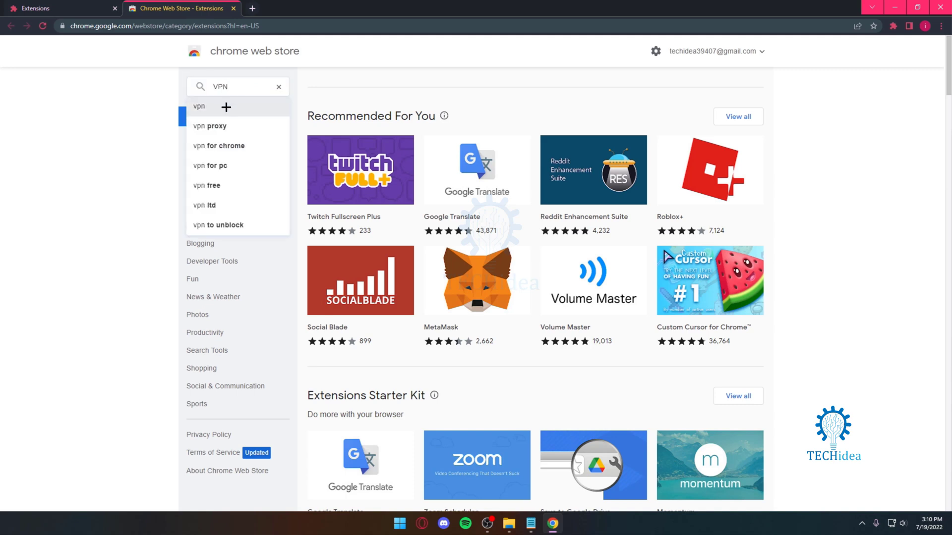
click(260, 87)
key(Return)
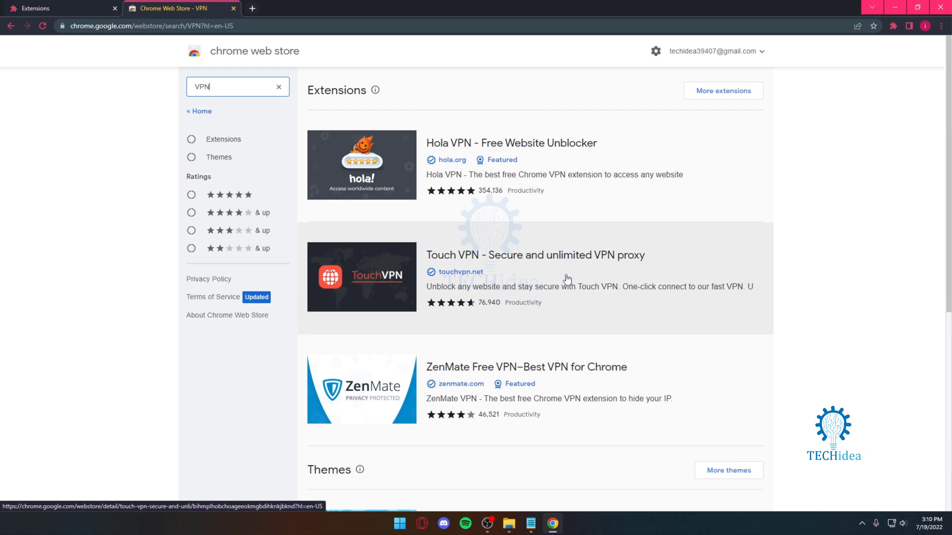
scroll(567, 279, down, 1)
scroll(519, 314, up, 1)
click(514, 305)
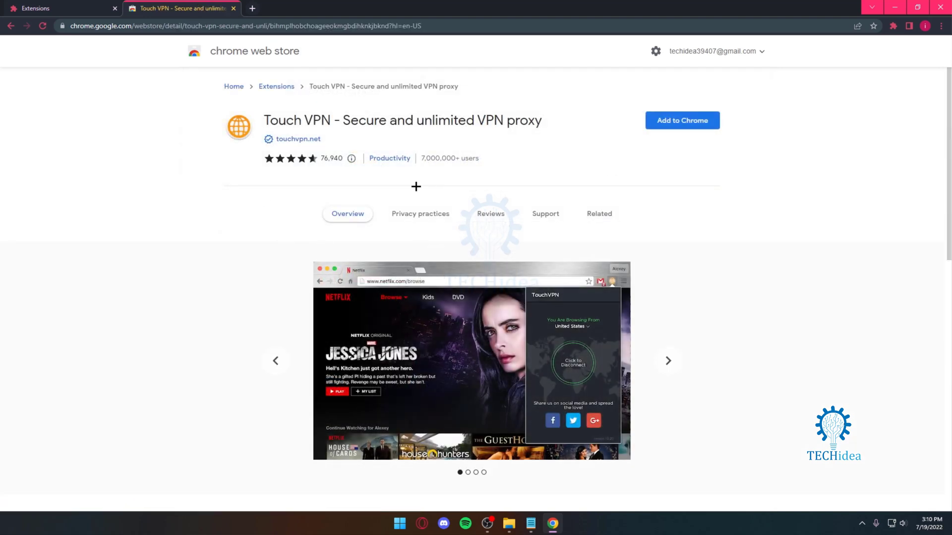
Add Touch VPN to Chrome, approve its permissions, and close the touchvpn.net welcome tab.
click(674, 122)
click(491, 137)
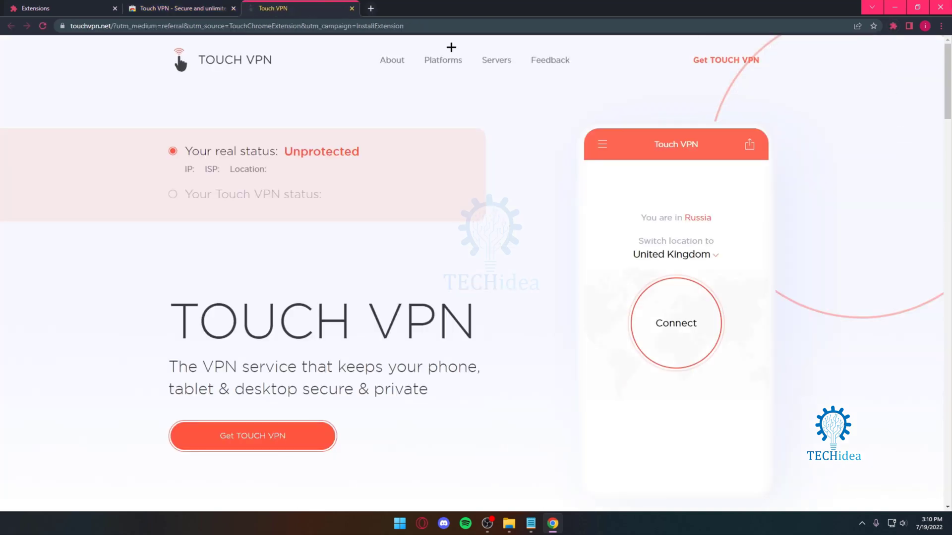
click(352, 8)
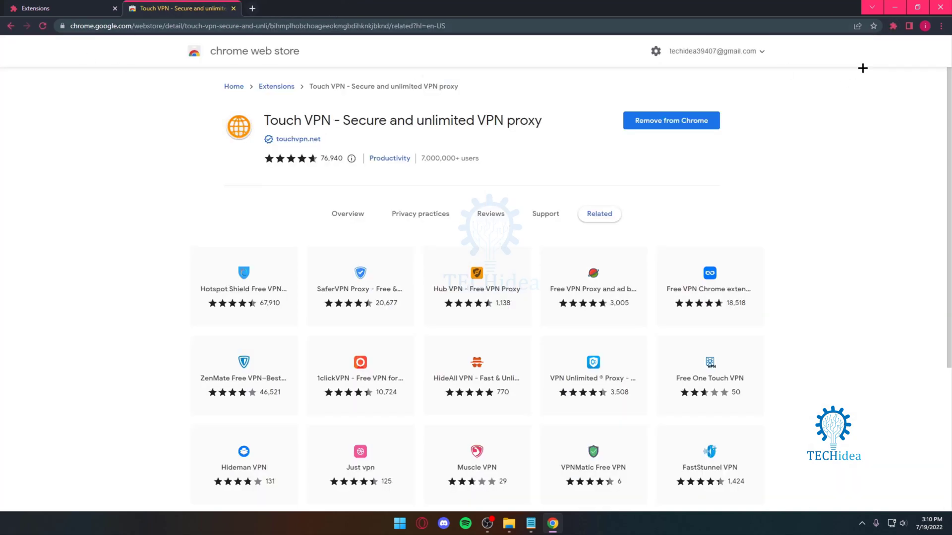
Launch the Touch VPN popup from the Extensions menu, keeping Best Choice as the server location.
click(892, 26)
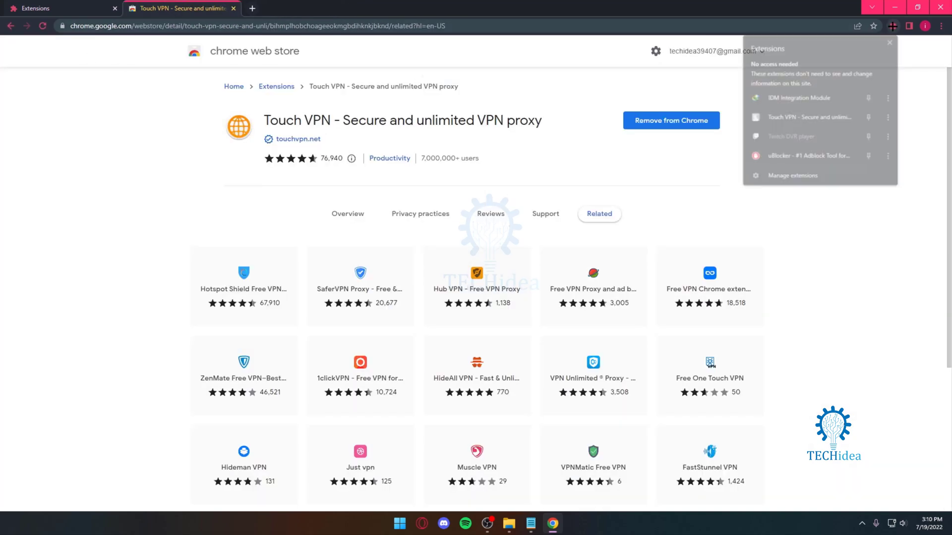
click(778, 119)
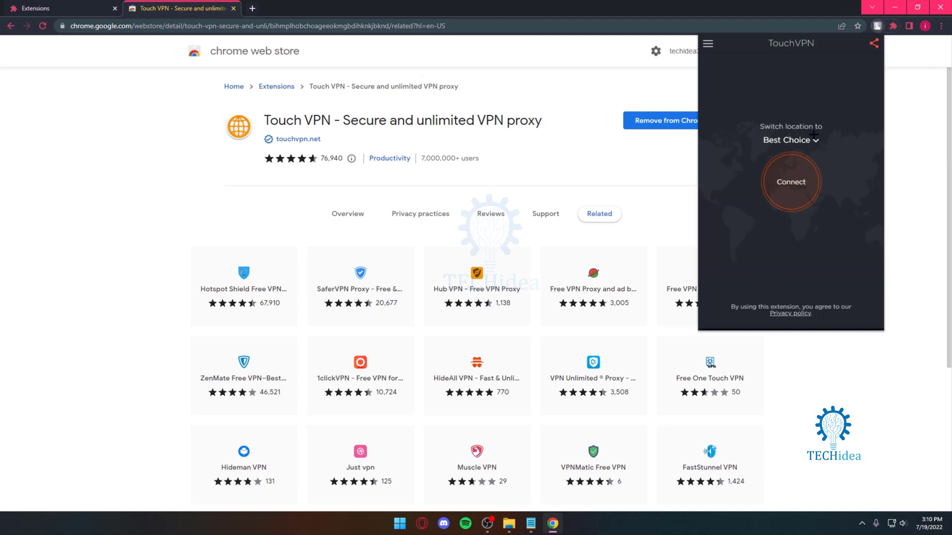
click(812, 140)
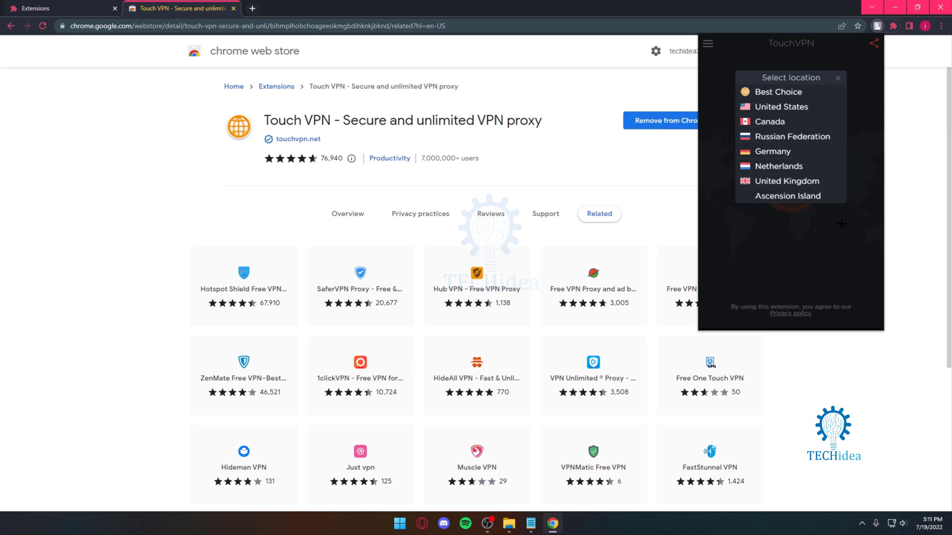
click(831, 240)
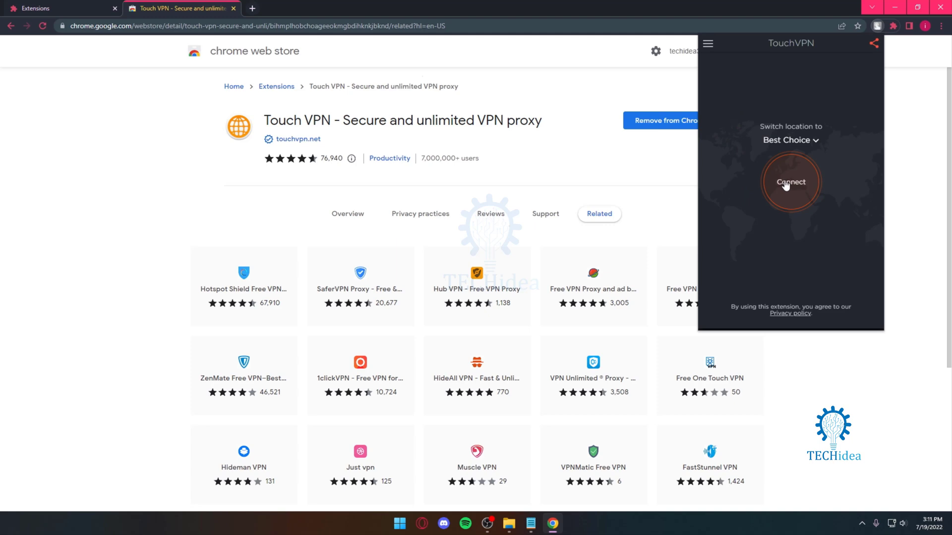
click(791, 142)
click(833, 233)
Connect Touch VPN through the Best Choice location.
click(802, 176)
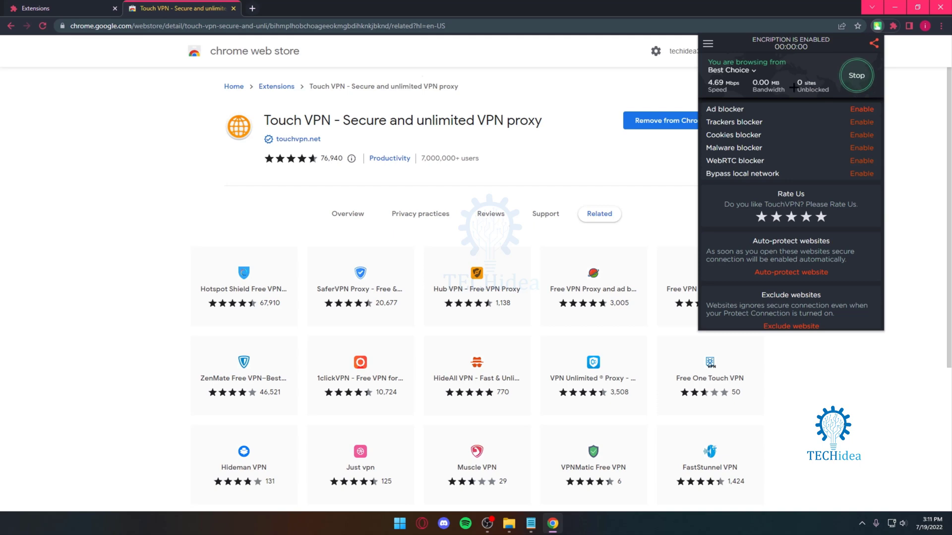
Stop the Touch VPN connection and dismiss its popup.
click(866, 79)
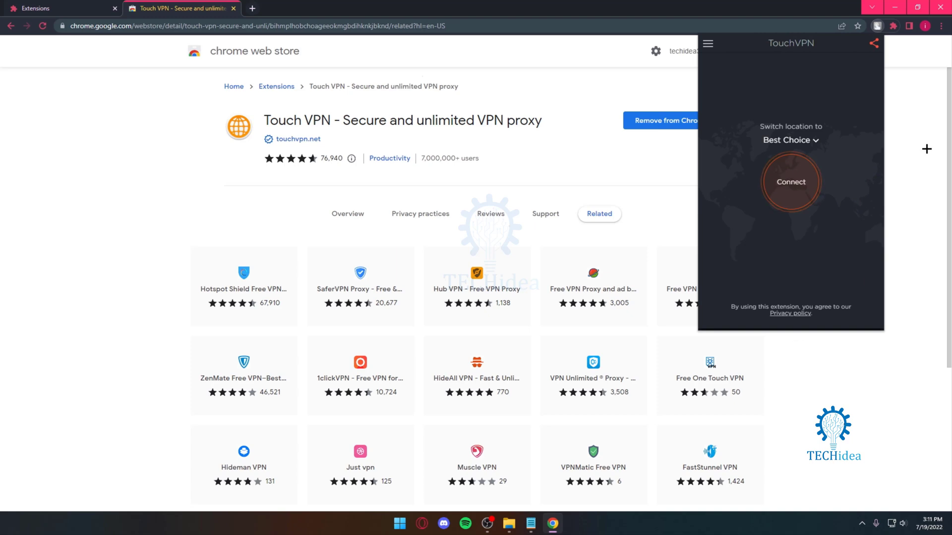
click(927, 147)
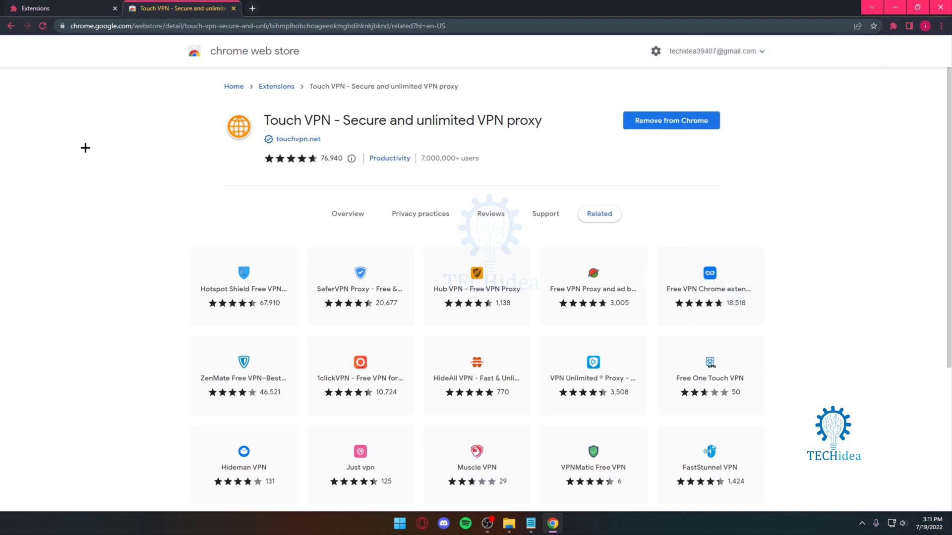